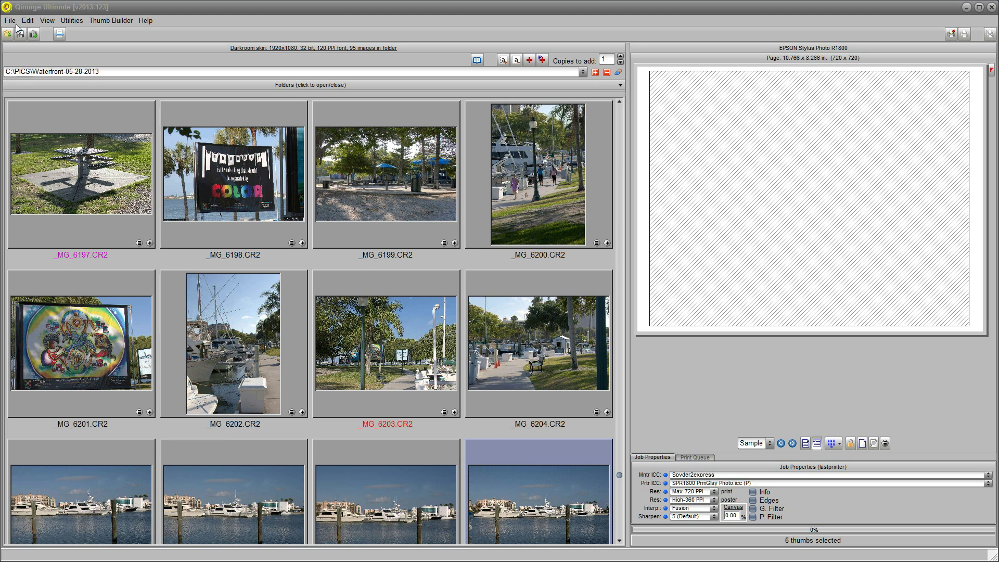
# - Switch printing to file output at 4 x 6 in, 300 PPI, in the sRGB colour space
pyautogui.click(11, 21)
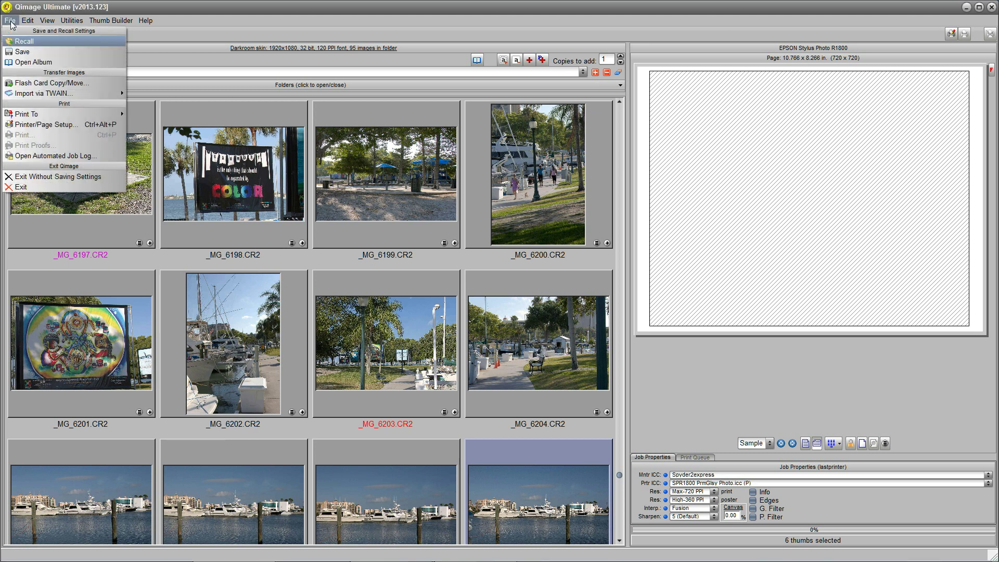
pyautogui.moveTo(111, 118)
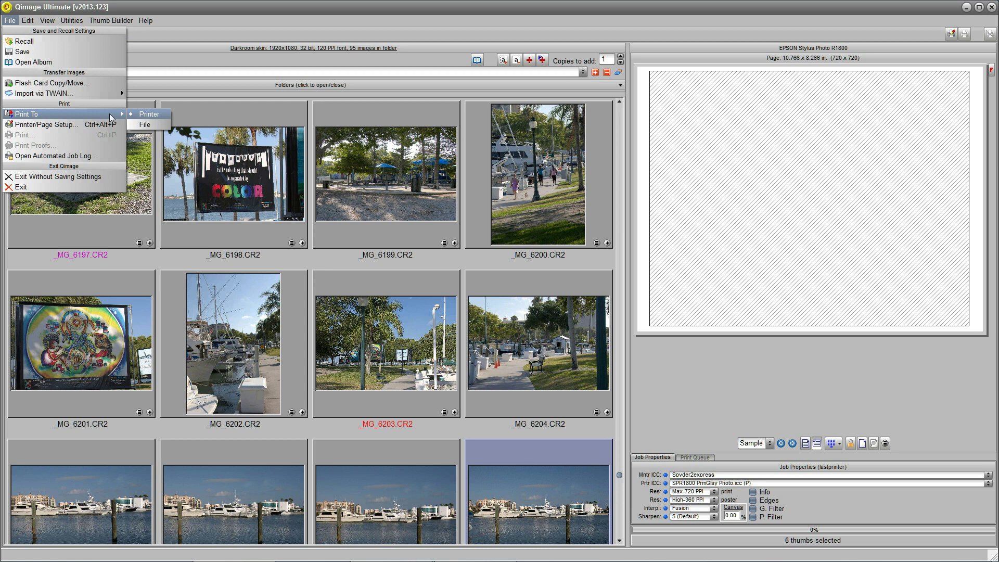
pyautogui.click(150, 124)
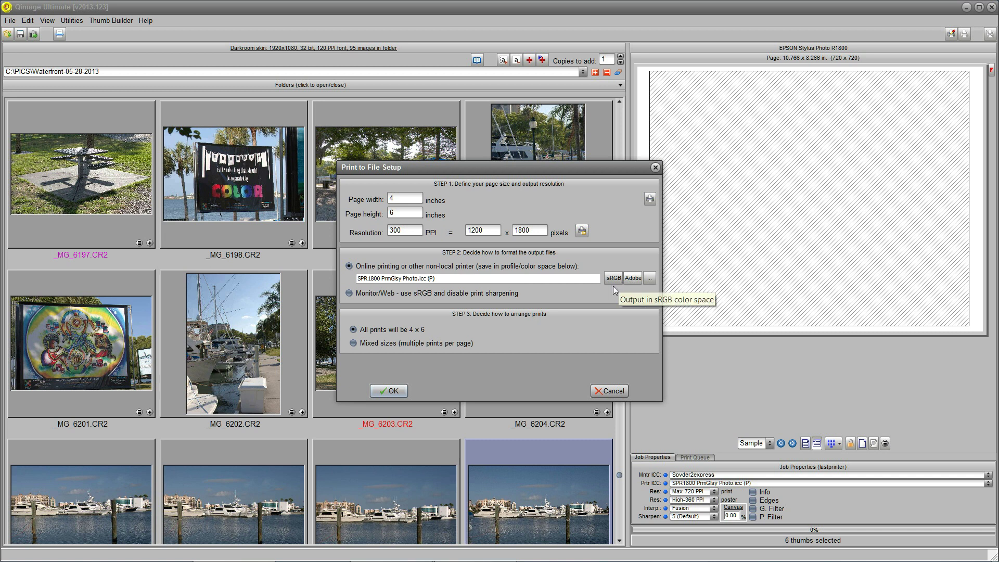
pyautogui.click(613, 279)
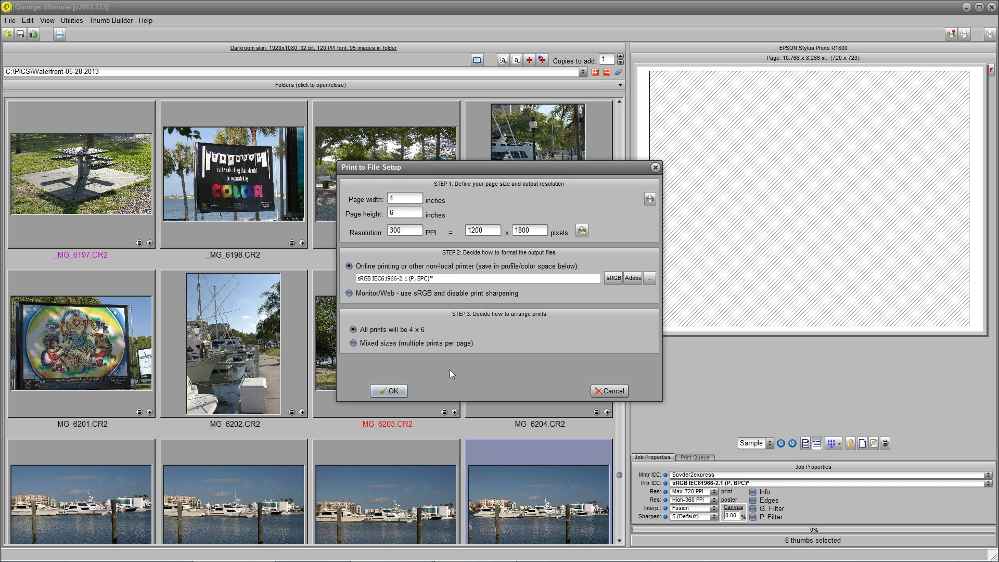
pyautogui.click(391, 392)
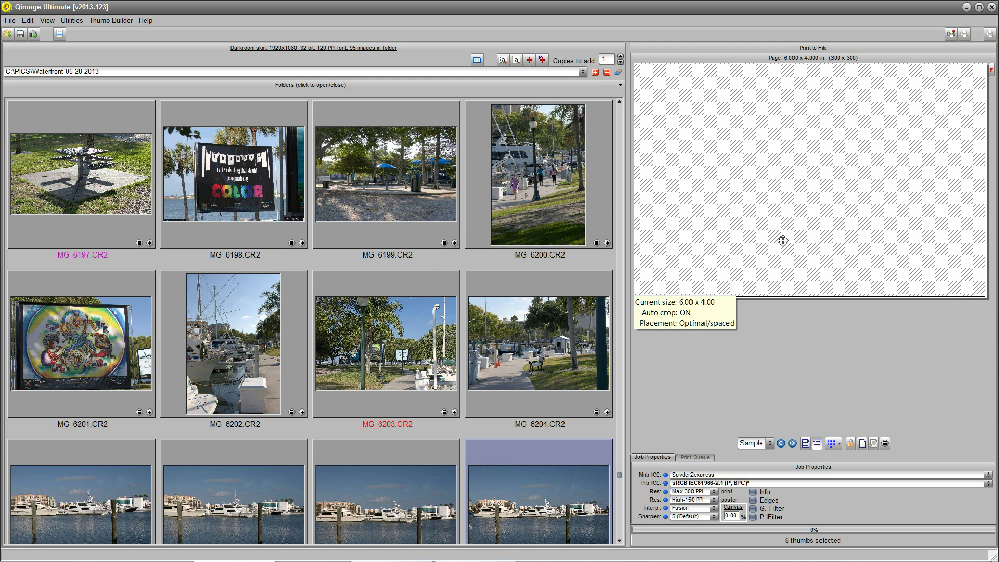
# - Queue the six selected photos from _MG_6208 as 4 x 6 prints and page back to page 1, the fisherman
pyautogui.click(619, 541)
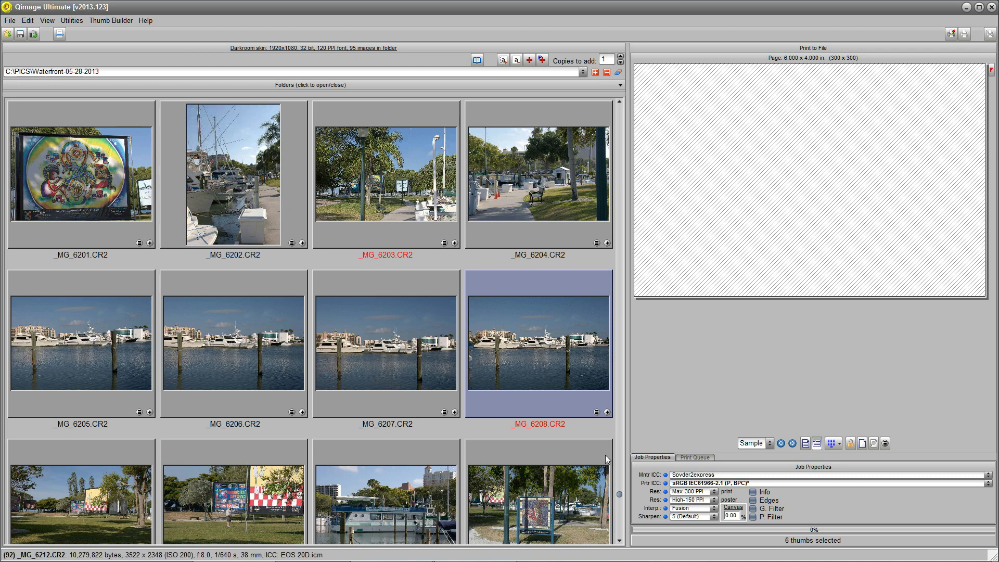
pyautogui.click(607, 413)
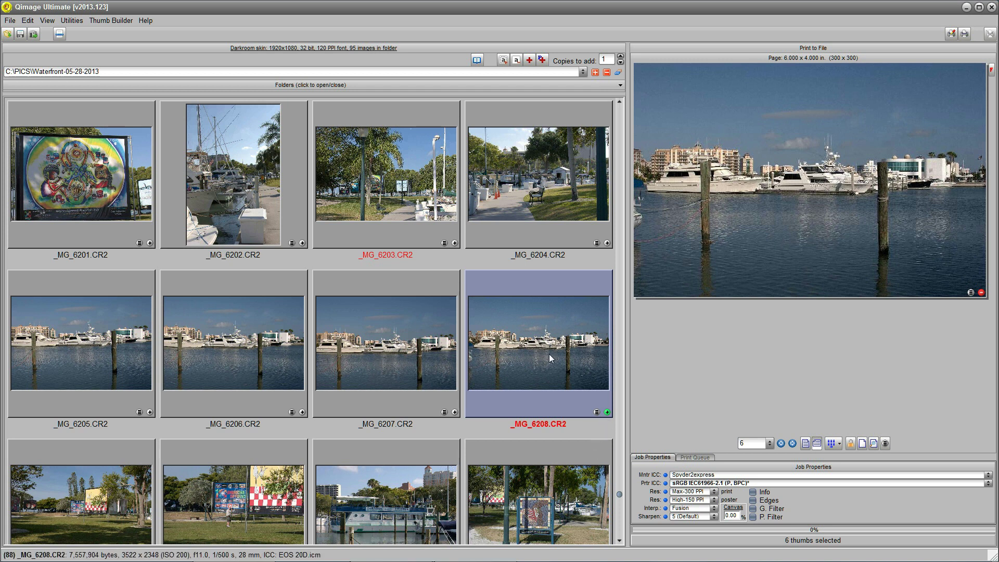
pyautogui.moveTo(730, 260)
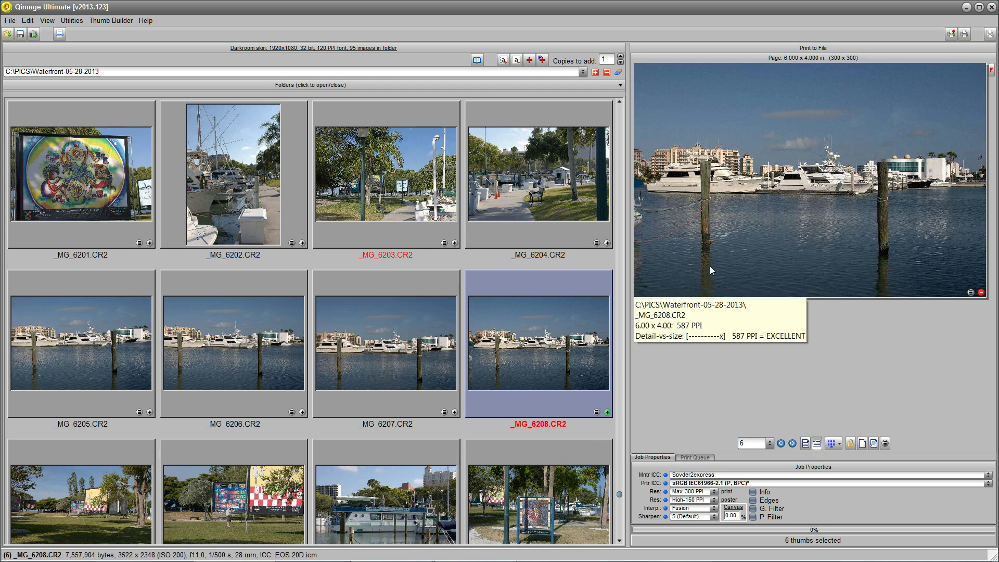
pyautogui.click(781, 443)
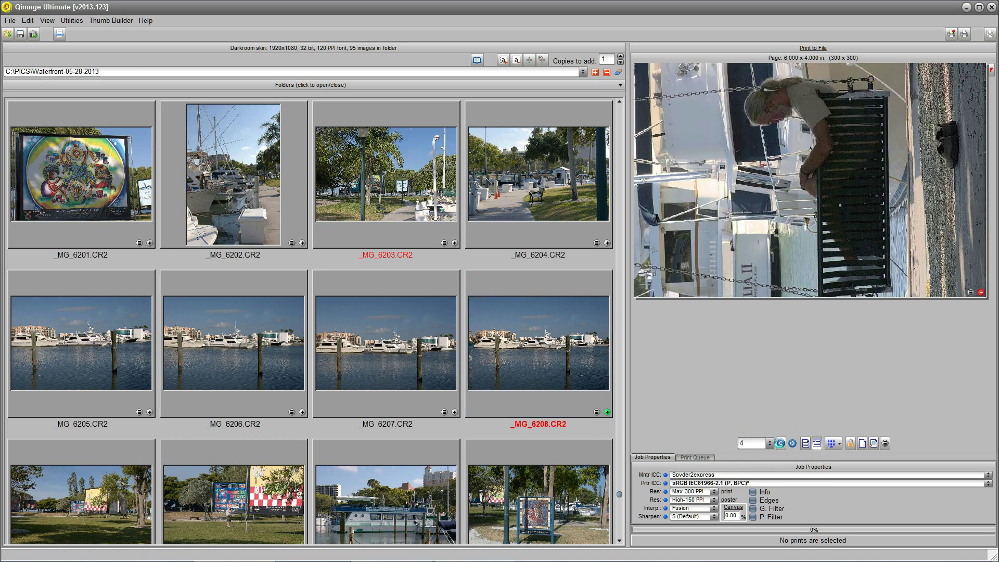
pyautogui.click(781, 443)
pyautogui.click(781, 444)
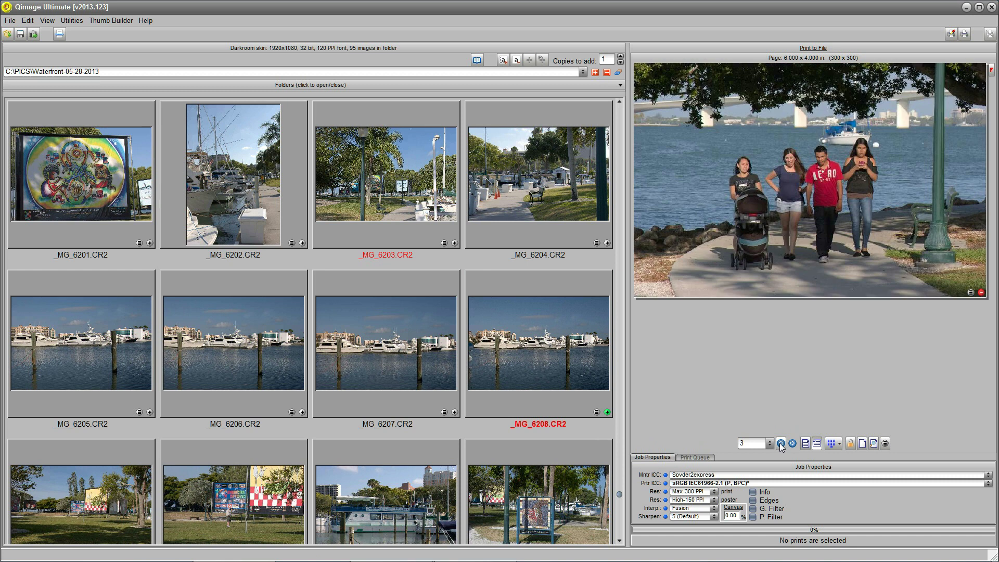
pyautogui.click(781, 443)
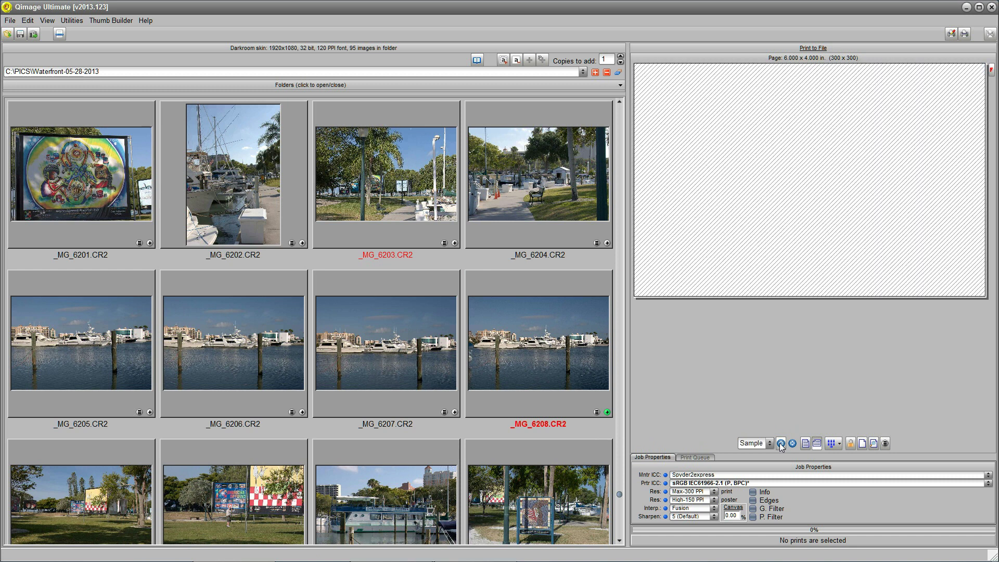
pyautogui.click(792, 444)
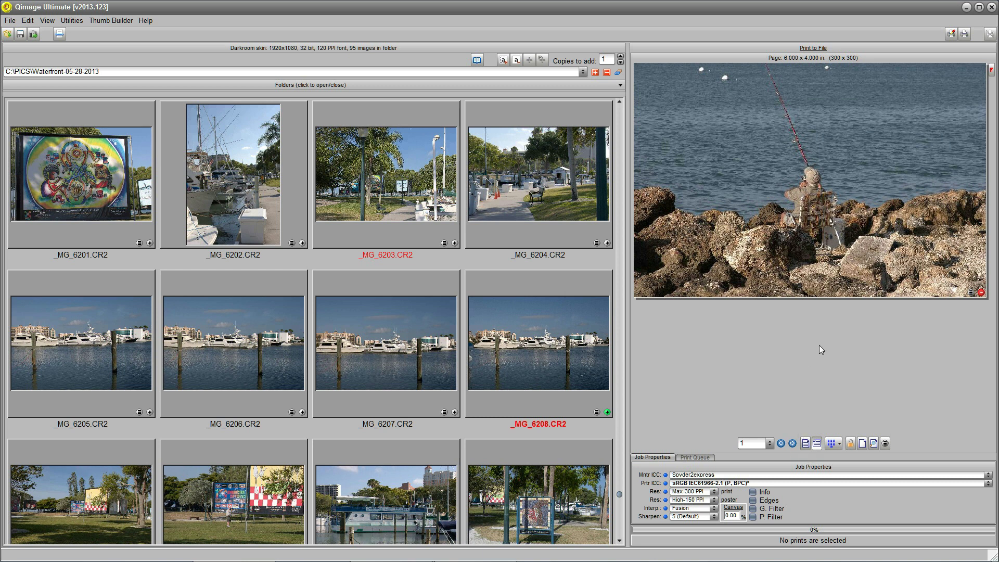
# - Zoom the fisherman crop to 1.09x, shift the fisherman higher, and render an HQ preview
pyautogui.moveTo(848, 261)
pyautogui.doubleClick(963, 207)
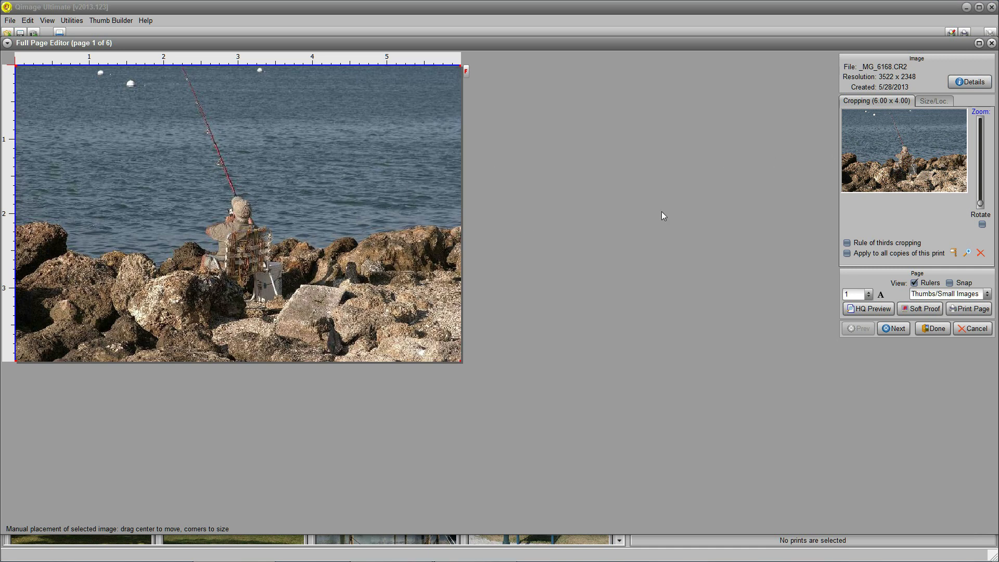
pyautogui.moveTo(982, 203); pyautogui.dragTo(980, 197)
pyautogui.moveTo(932, 157)
pyautogui.mouseDown()
pyautogui.moveTo(948, 146)
pyautogui.moveTo(910, 148)
pyautogui.moveTo(932, 153)
pyautogui.mouseUp()
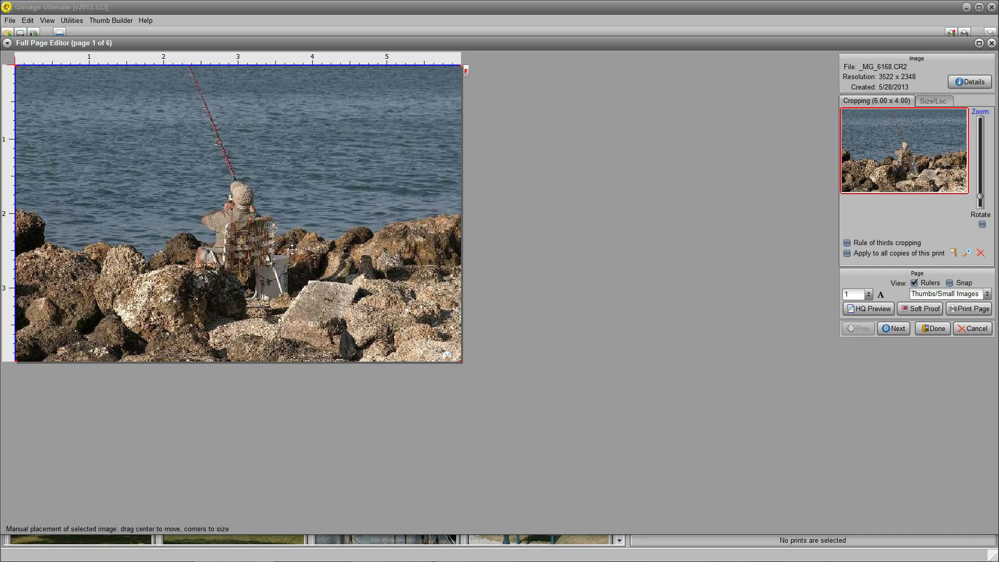
pyautogui.click(878, 310)
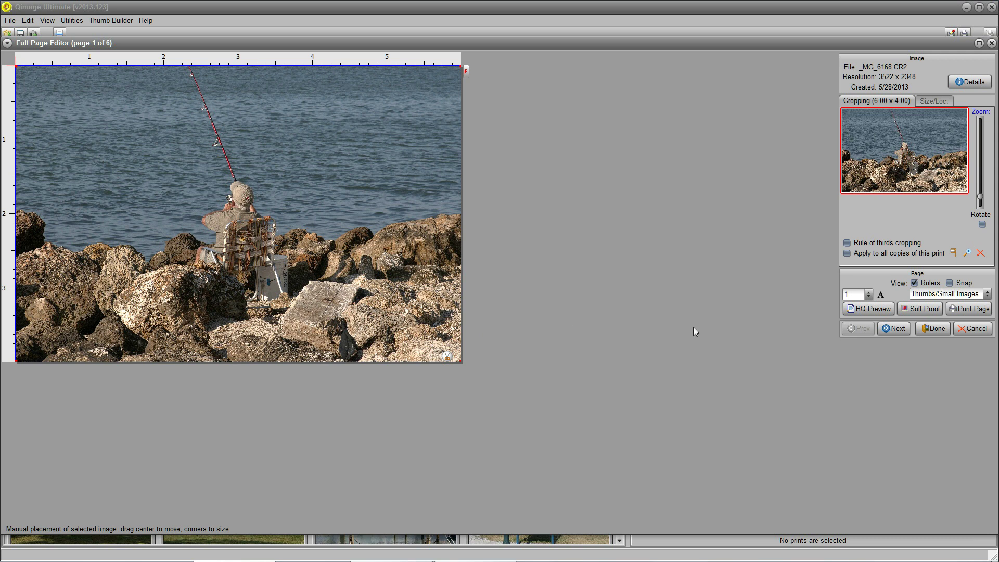
pyautogui.click(936, 329)
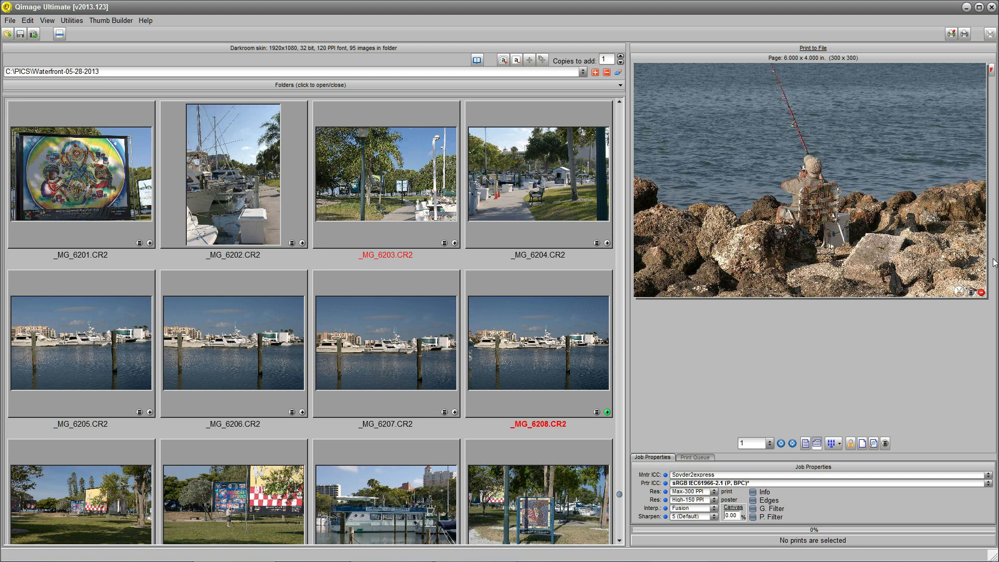
# - Add a floating text label onto the fisherman print in the Full Page Editor
pyautogui.click(710, 227)
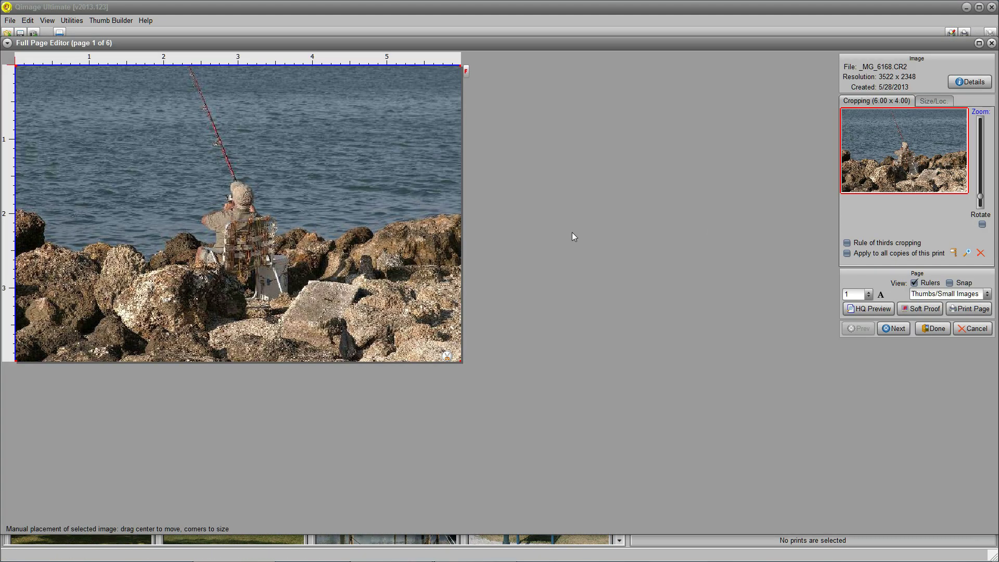
pyautogui.rightClick(311, 184)
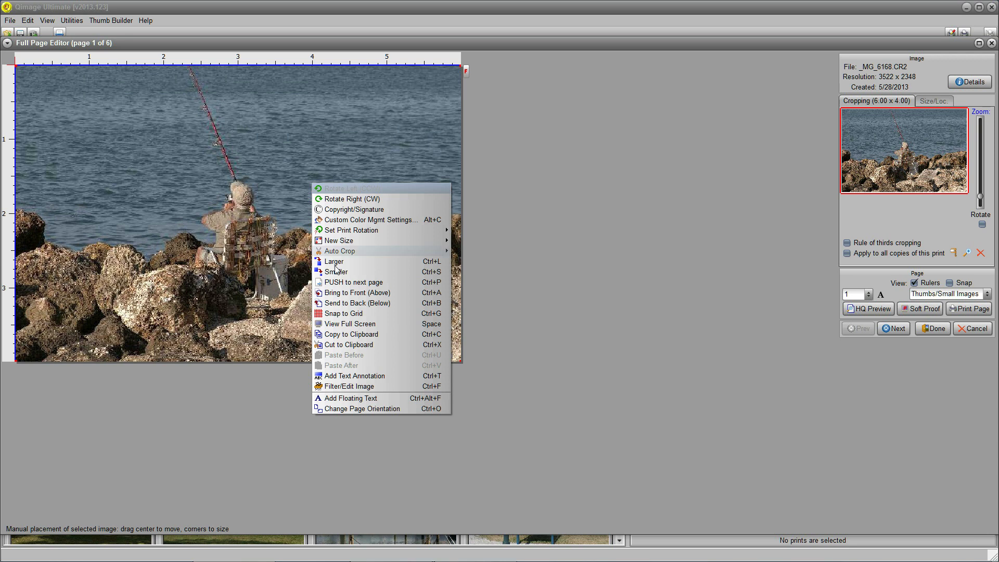
pyautogui.click(333, 398)
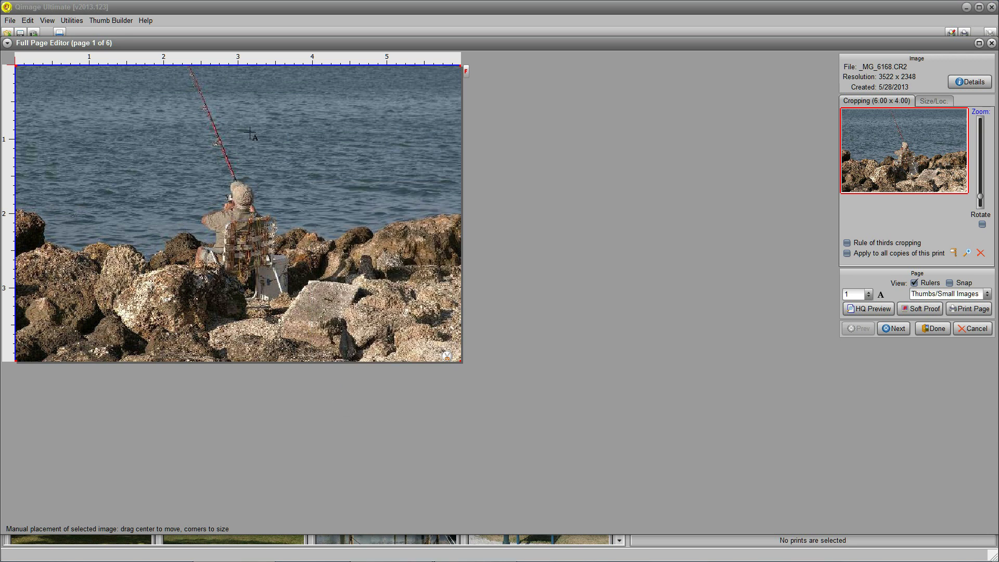
pyautogui.click(248, 129)
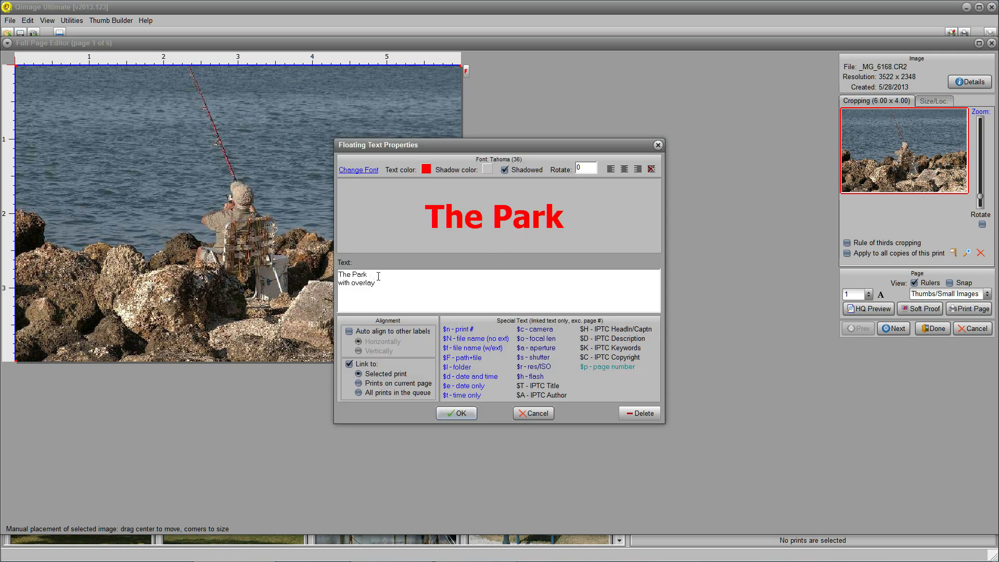
# - Change the label to just 'Fisherman' and move it up near the top of the photo
pyautogui.moveTo(378, 276); pyautogui.dragTo(336, 275)
pyautogui.write('Fisherman')
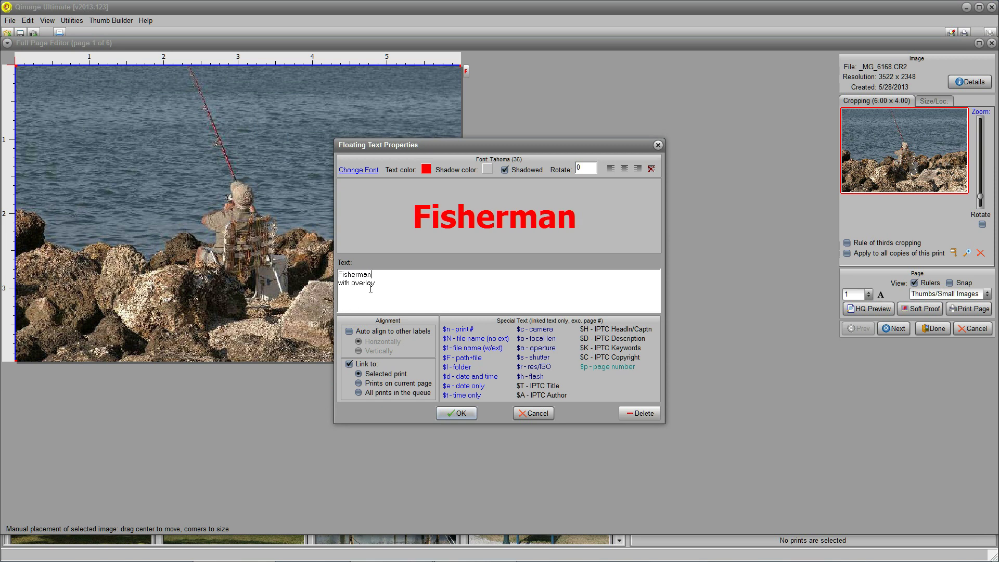
pyautogui.moveTo(374, 283); pyautogui.dragTo(329, 285)
pyautogui.press('BackSpace')
pyautogui.click(456, 413)
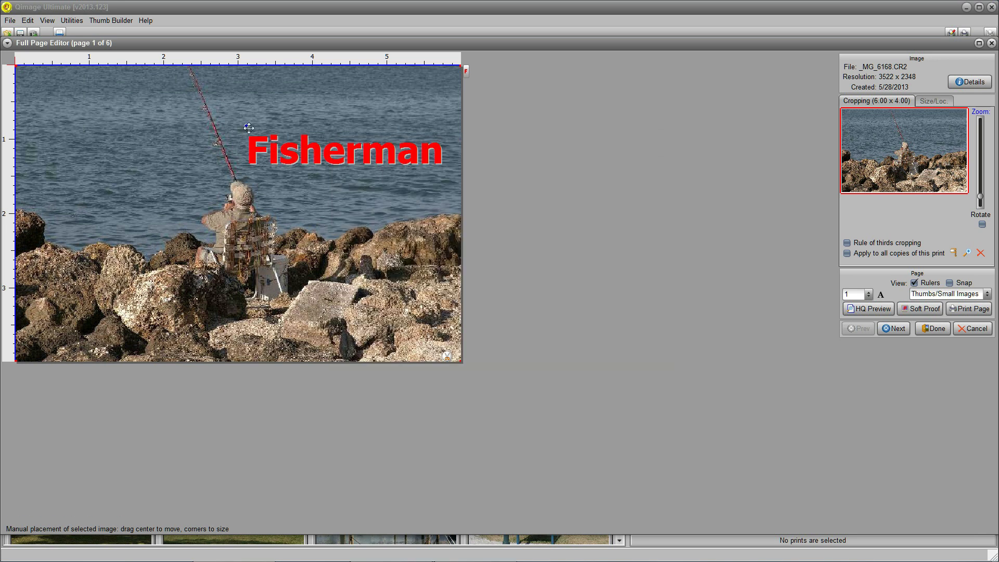
pyautogui.moveTo(248, 130); pyautogui.dragTo(245, 89)
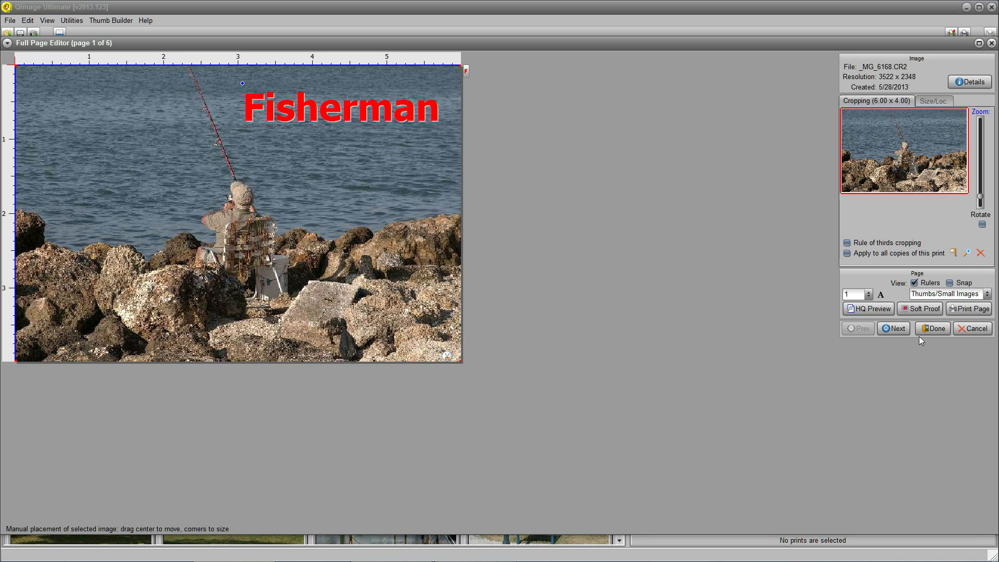
# - Leave the editor, advance the preview to page 4, and bring up the Print to File JPEG options
pyautogui.click(930, 334)
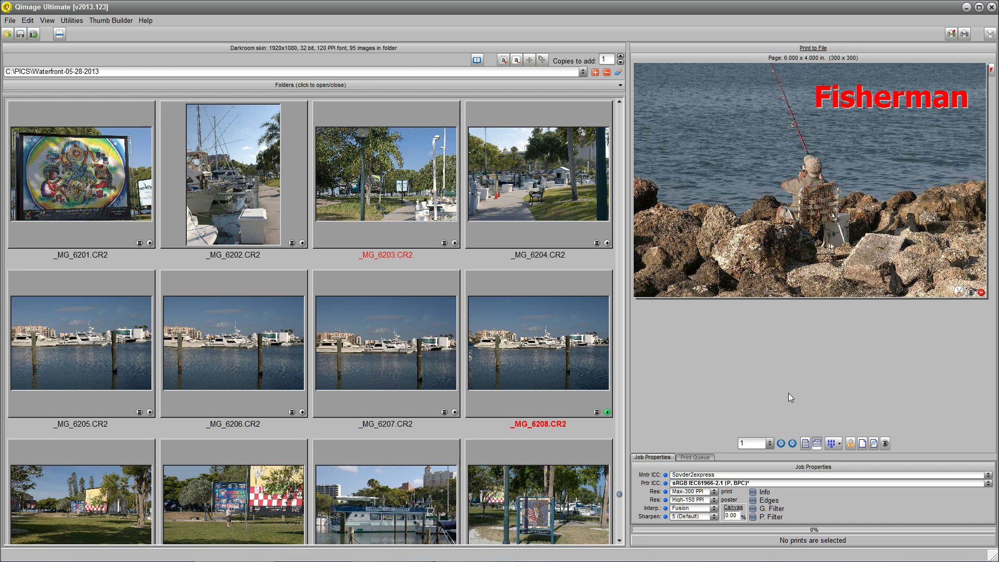
pyautogui.click(792, 443)
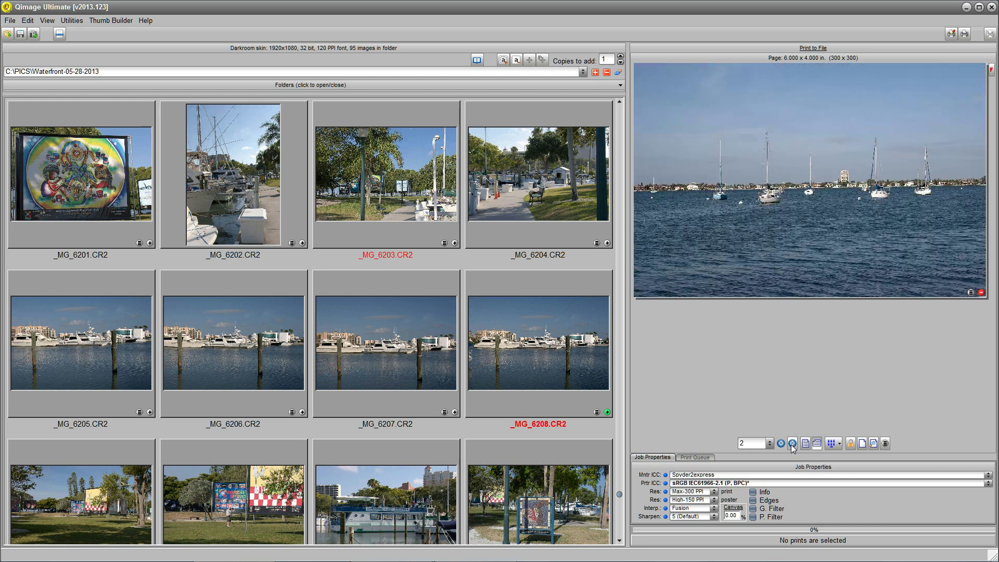
pyautogui.click(792, 444)
pyautogui.click(793, 444)
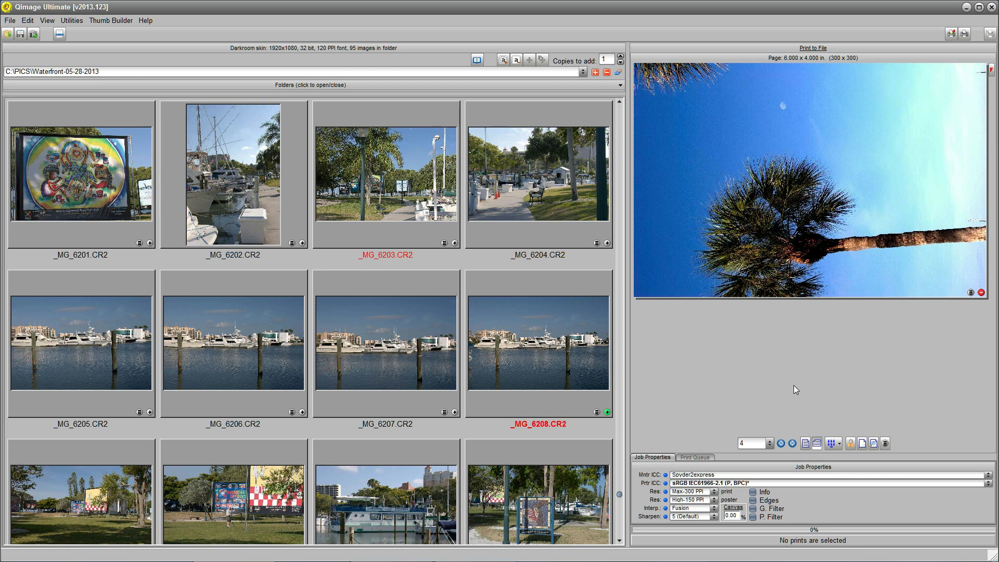
pyautogui.click(967, 38)
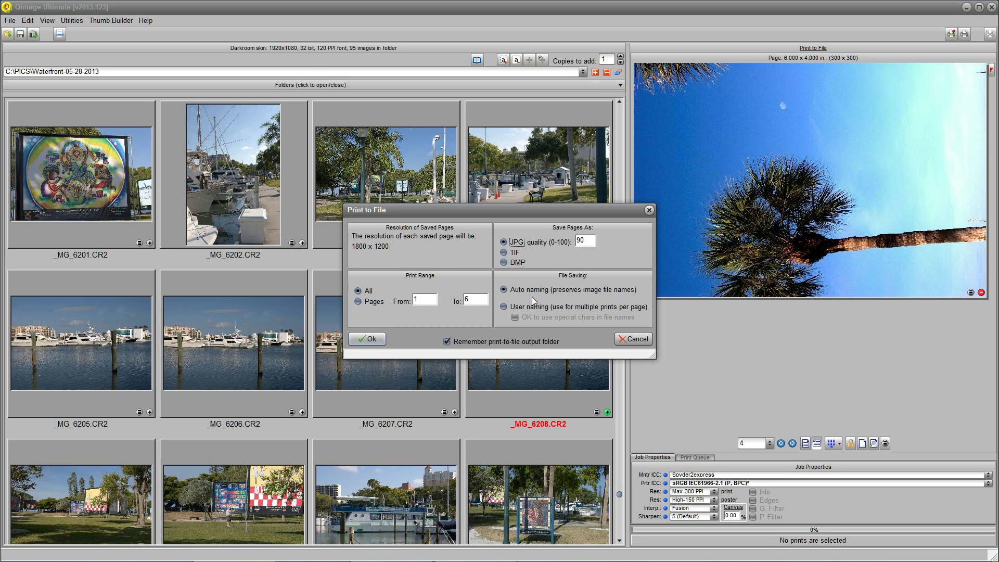
# - Accept the JPG settings and pick Waterfront-05-28-2013 as the destination folder
pyautogui.click(362, 338)
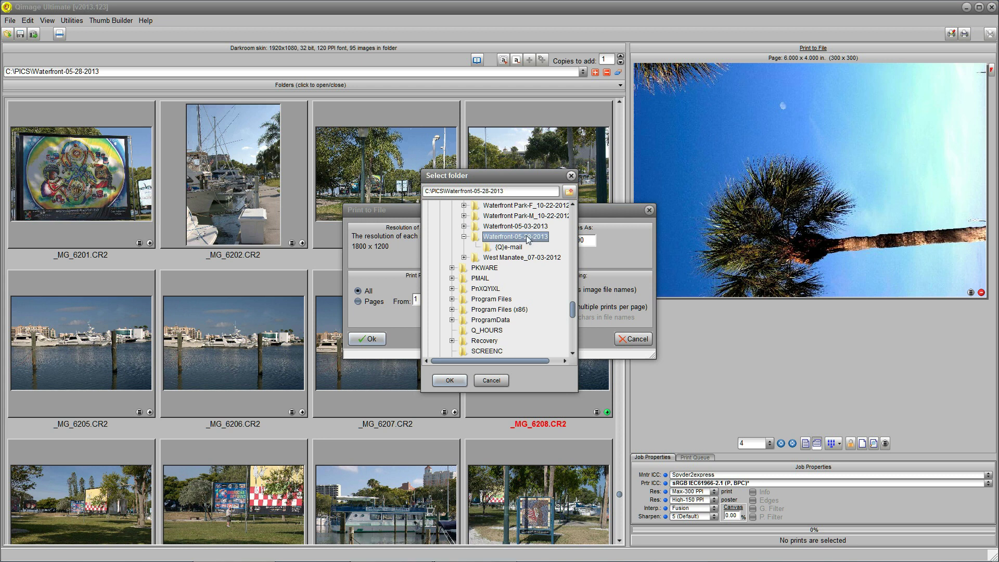
pyautogui.click(453, 381)
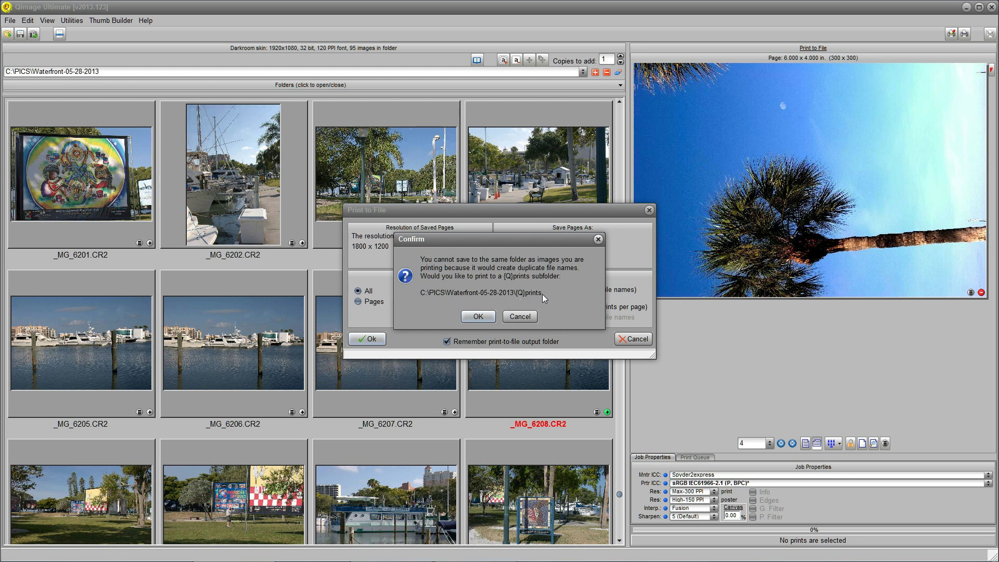
# - Save the prints into the {Q}prints subfolder and browse the six exported JPEGs
pyautogui.click(475, 317)
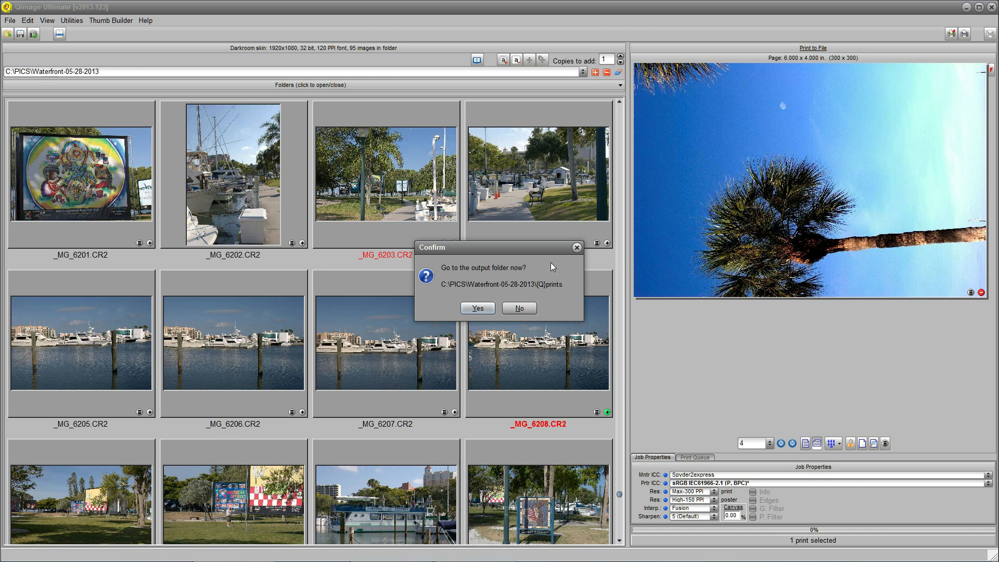
pyautogui.click(483, 307)
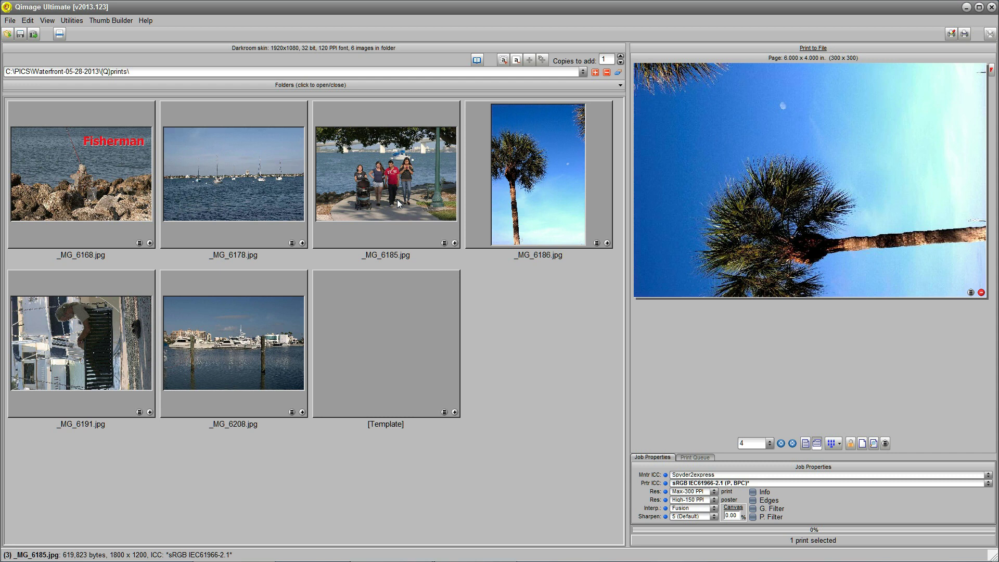
# - Return to the Waterfront-05-28-2013 folder and reopen the Print to File export settings
pyautogui.press('BackSpace')
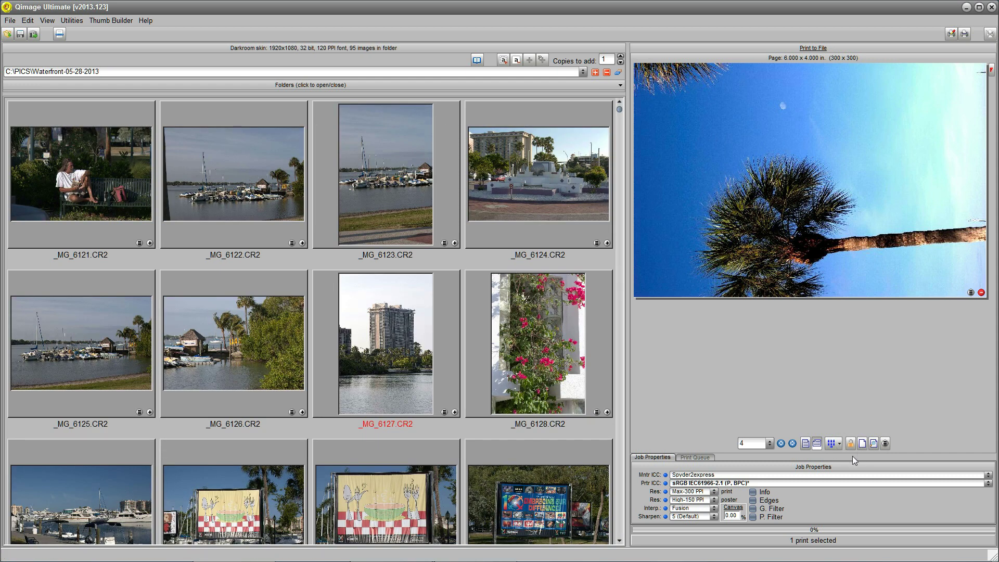
pyautogui.click(965, 34)
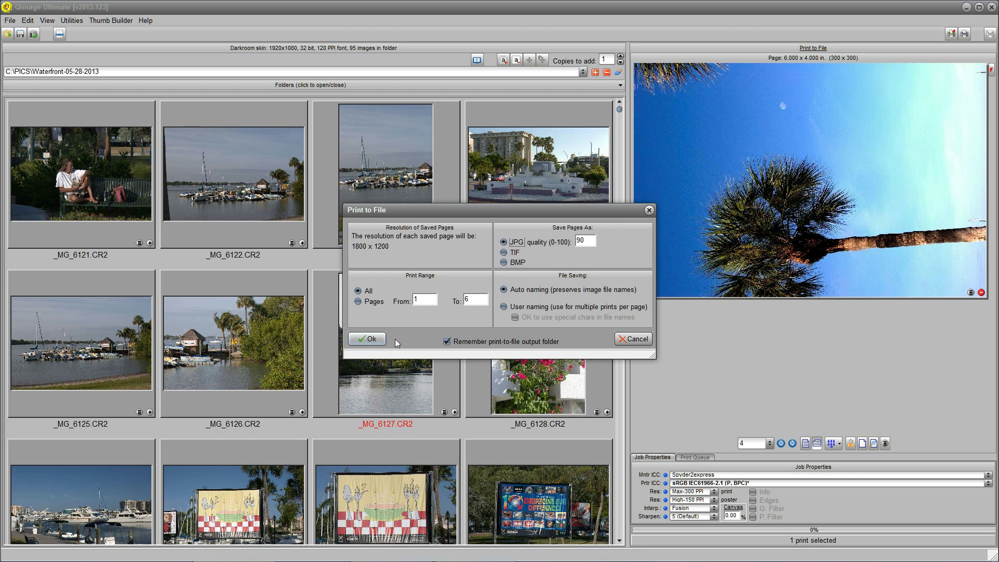
pyautogui.click(423, 353)
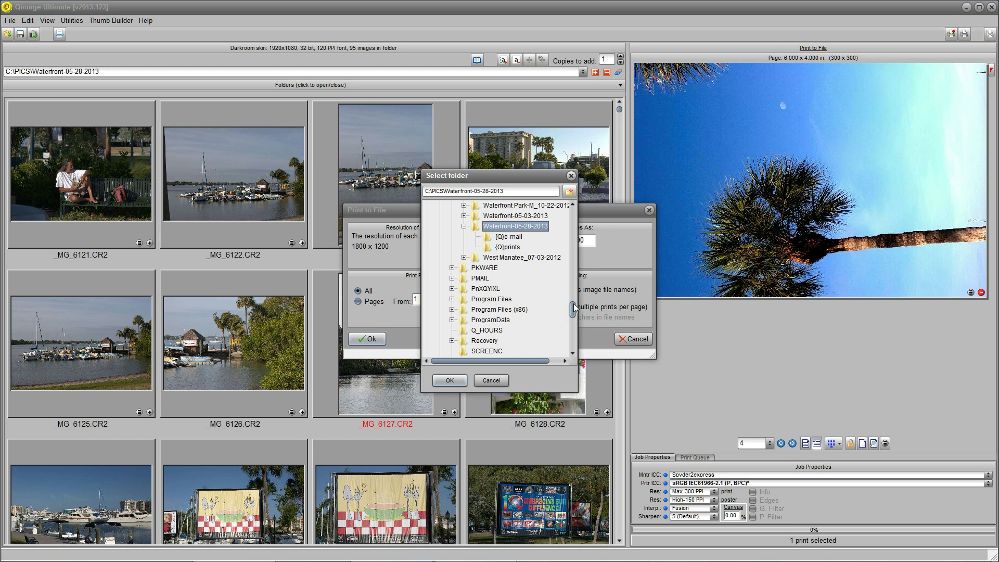
# - Select the Lexar (I:) drive as the export destination folder
pyautogui.moveTo(574, 308); pyautogui.dragTo(574, 334)
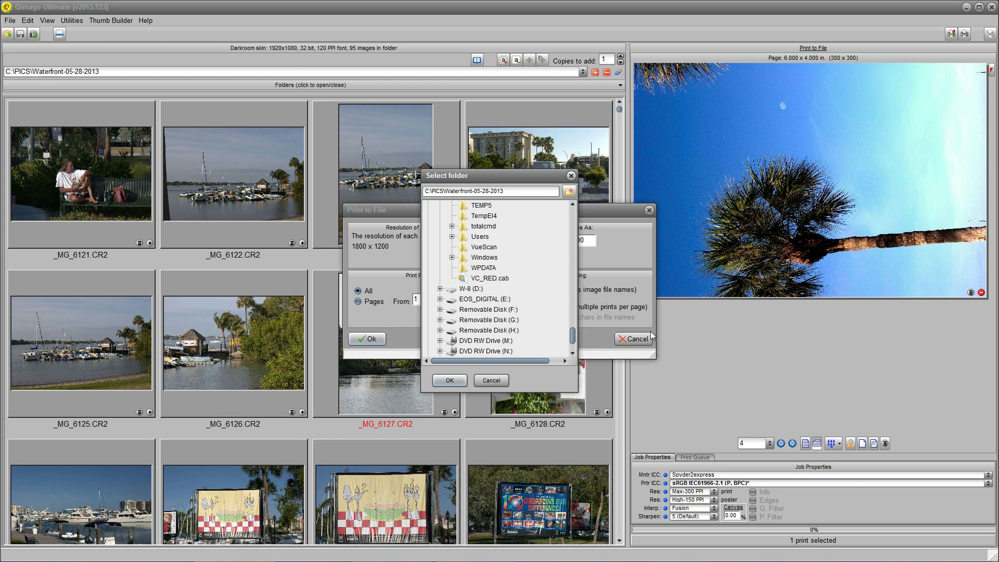
pyautogui.scroll(6, 542, 339)
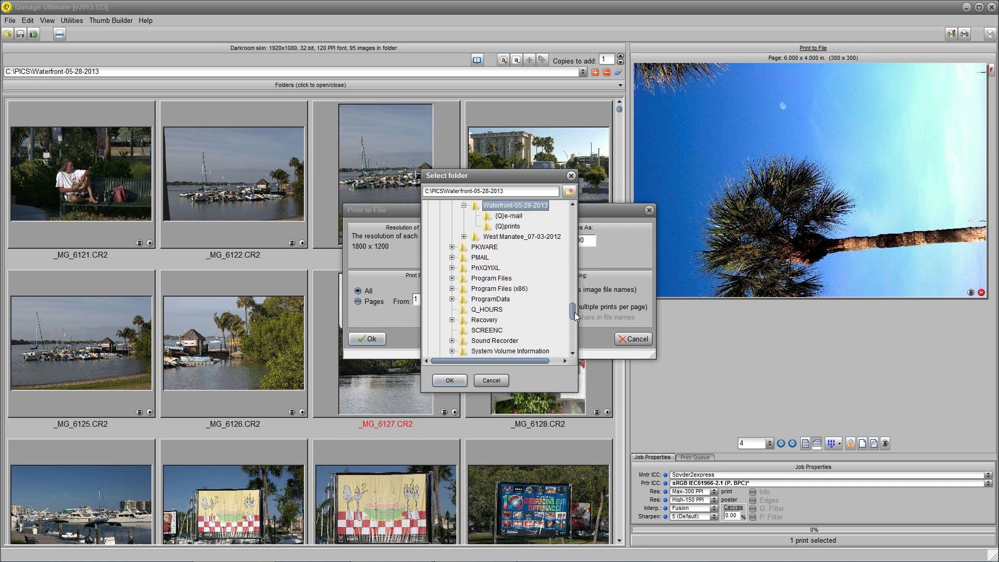
pyautogui.moveTo(574, 312); pyautogui.dragTo(578, 339)
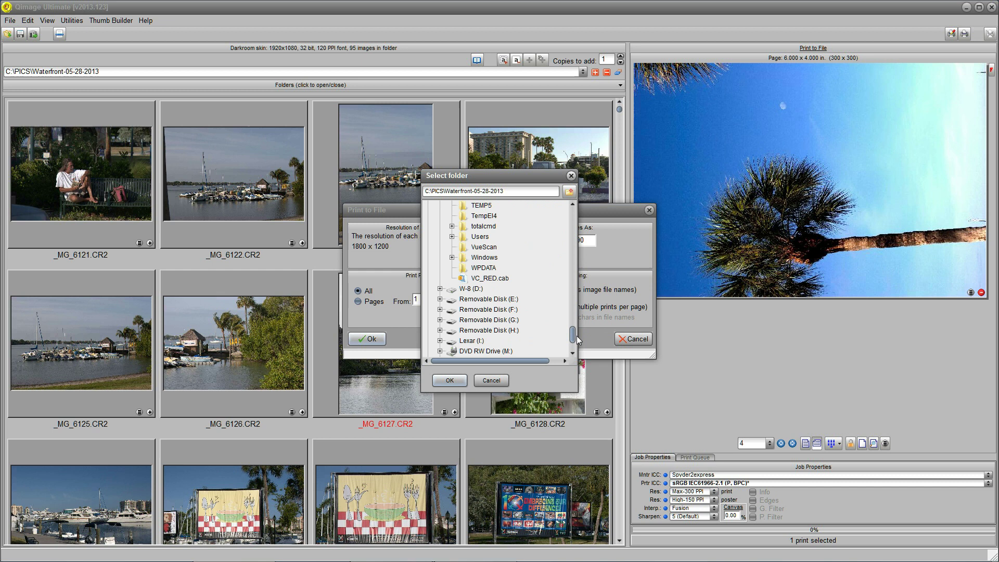
pyautogui.click(470, 346)
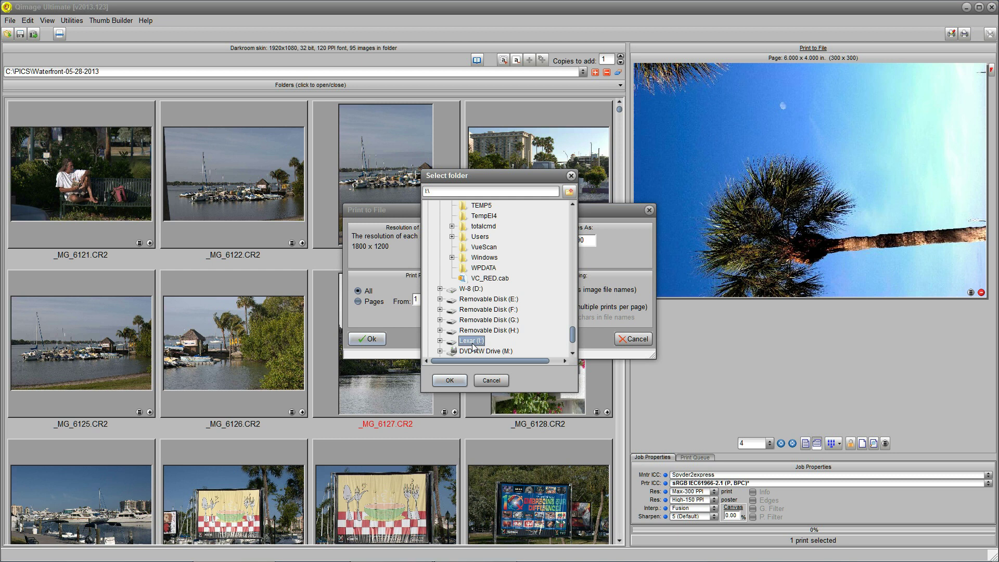
pyautogui.click(450, 381)
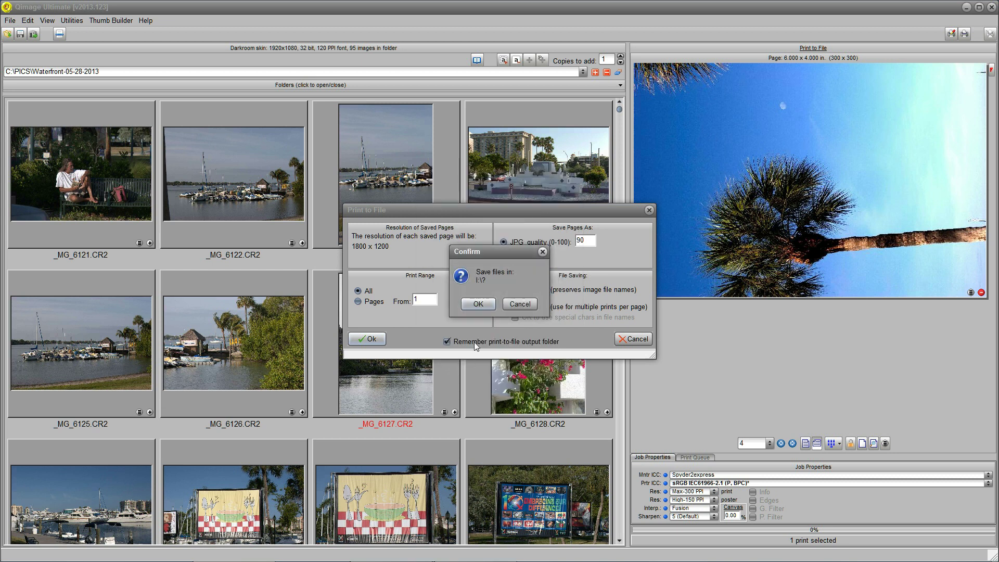
# - Confirm saving to I:\ and let the six JPEGs write to the Lexar drive
pyautogui.click(479, 303)
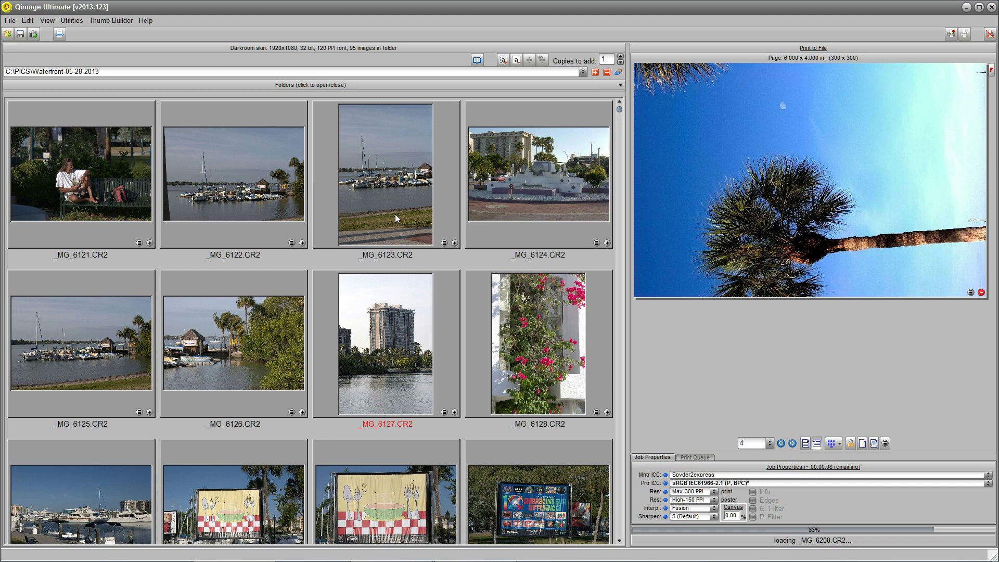
pyautogui.click(9, 21)
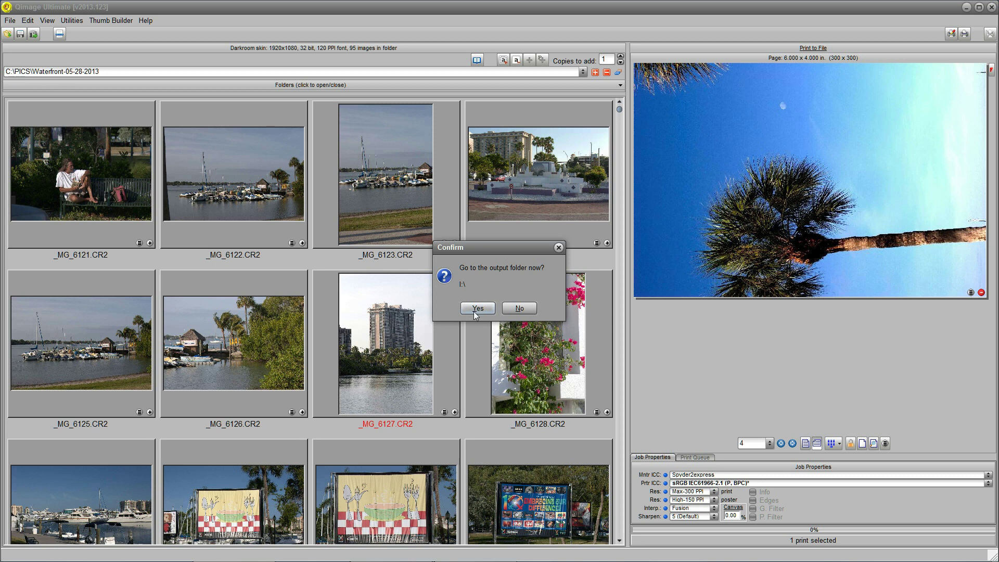
# - Decline opening the output folder and switch Print to File Setup to Monitor/Web sRGB output
pyautogui.click(518, 309)
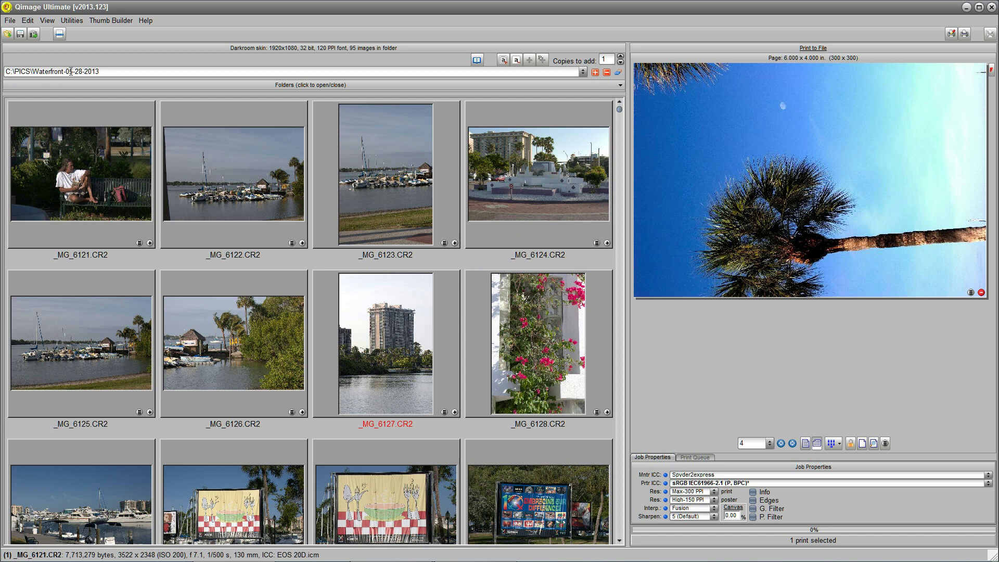
pyautogui.click(8, 22)
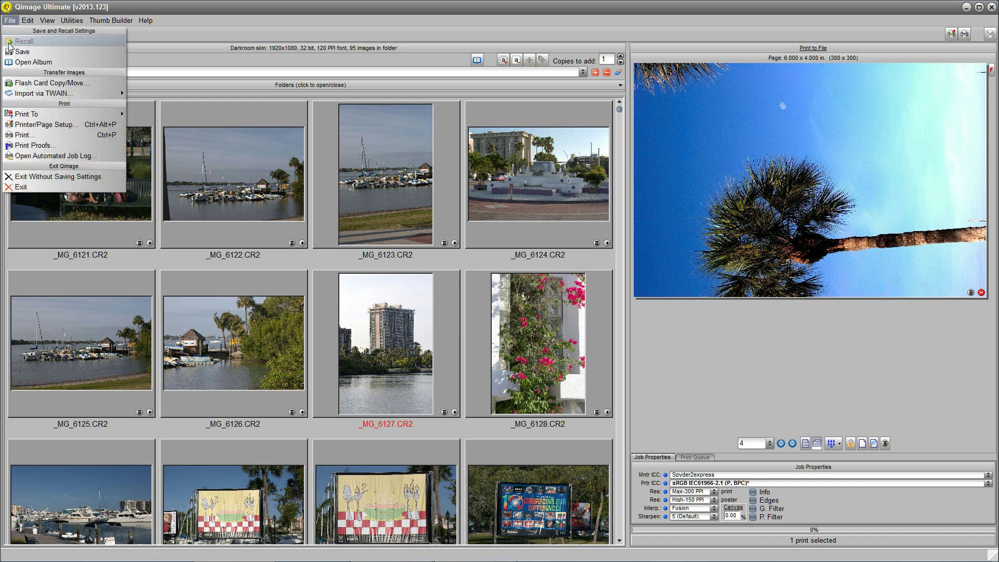
pyautogui.moveTo(19, 116)
pyautogui.click(148, 123)
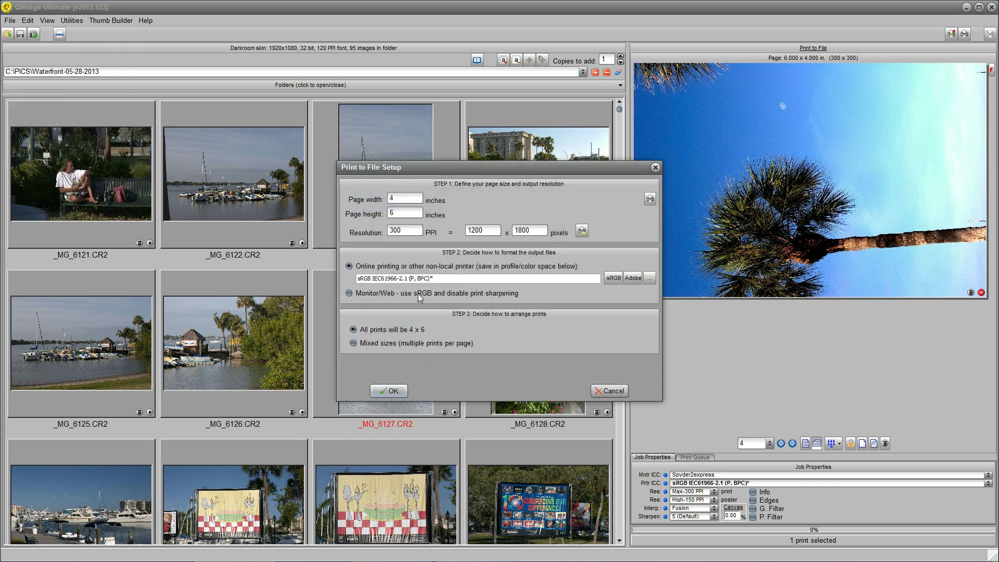
pyautogui.click(349, 293)
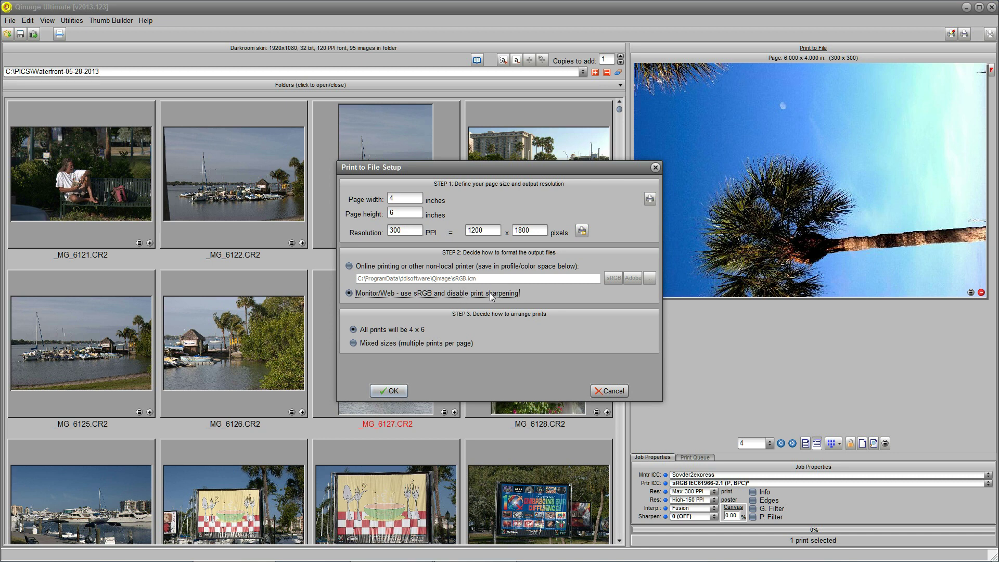
pyautogui.click(349, 294)
pyautogui.click(391, 390)
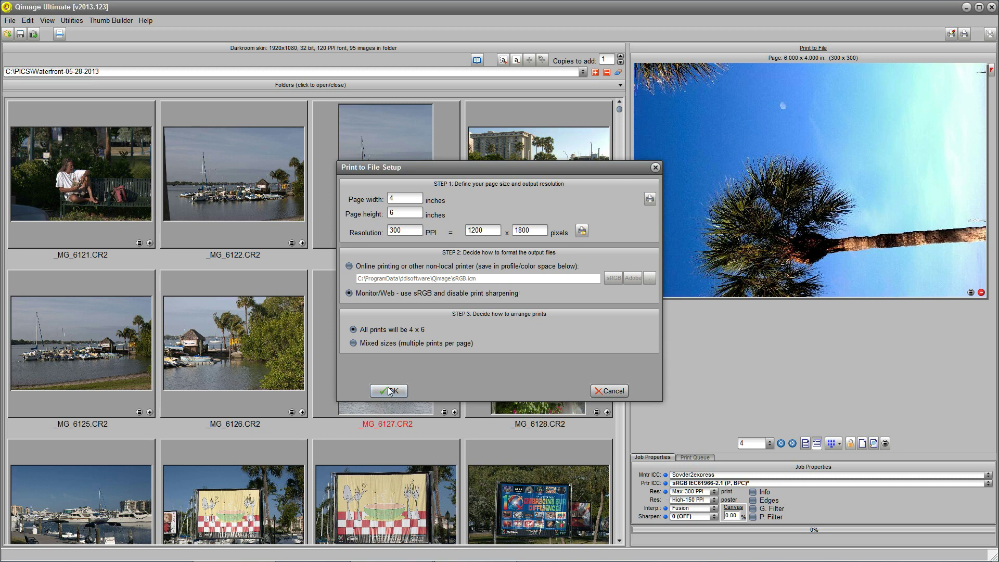